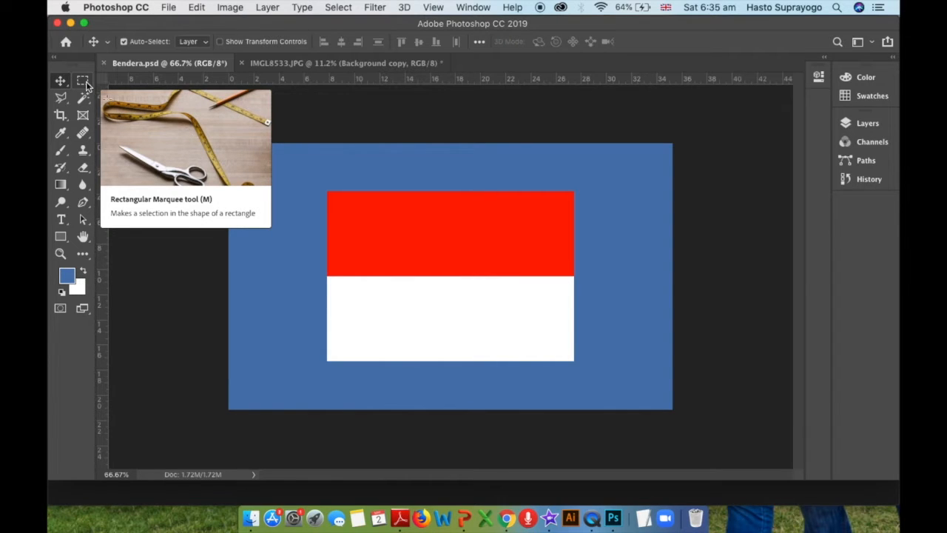
# - Select the red-and-white flag with a rectangular marquee about 19.69 by 13.55 cm, and clear the selection
pyautogui.click(84, 83)
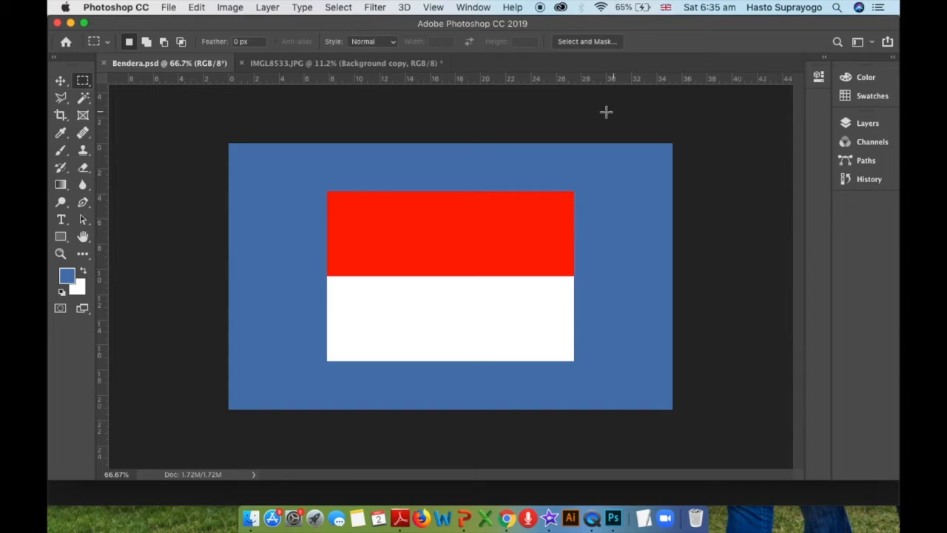
pyautogui.click(327, 192)
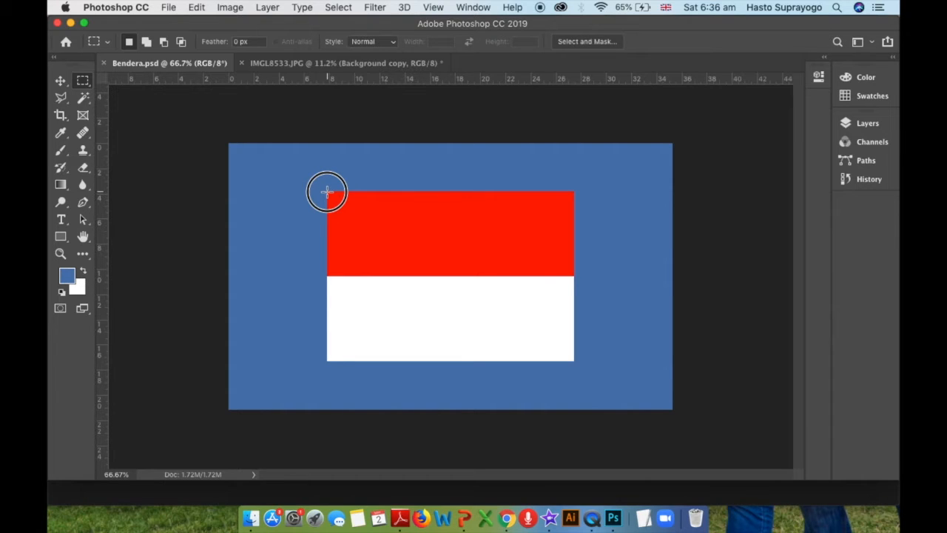
pyautogui.moveTo(327, 193); pyautogui.dragTo(574, 361)
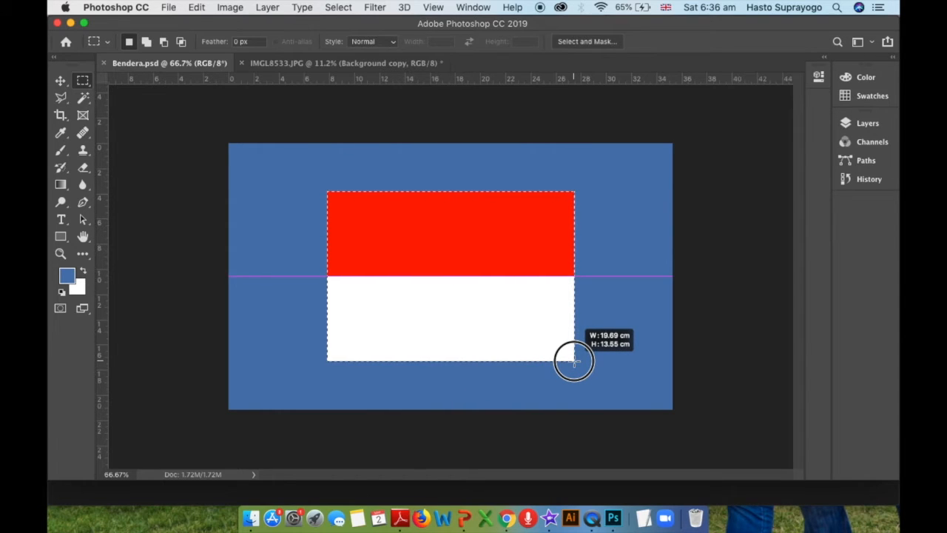
pyautogui.moveTo(574, 361); pyautogui.dragTo(574, 361)
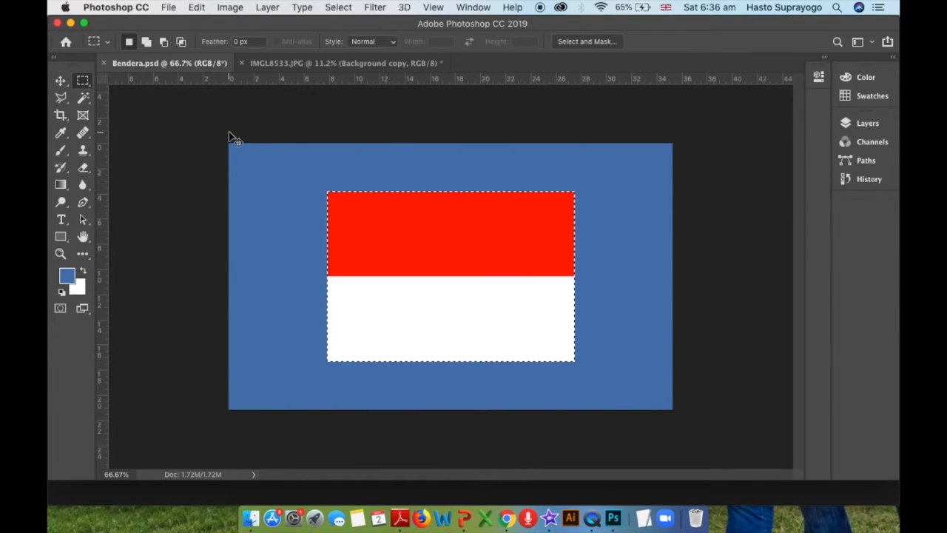
pyautogui.click(190, 131)
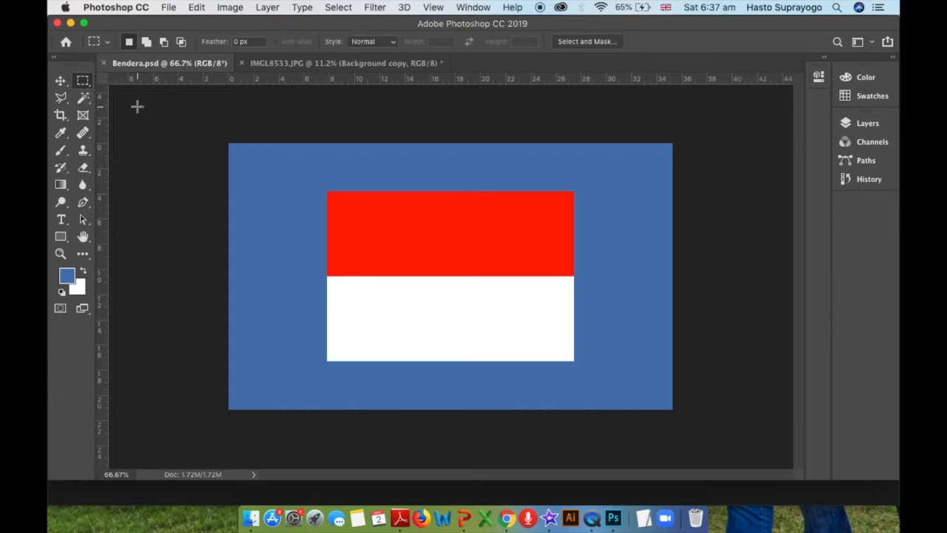
# - Select the blue background around the flag with the Magic Wand and invert the selection to the flag
pyautogui.click(83, 104)
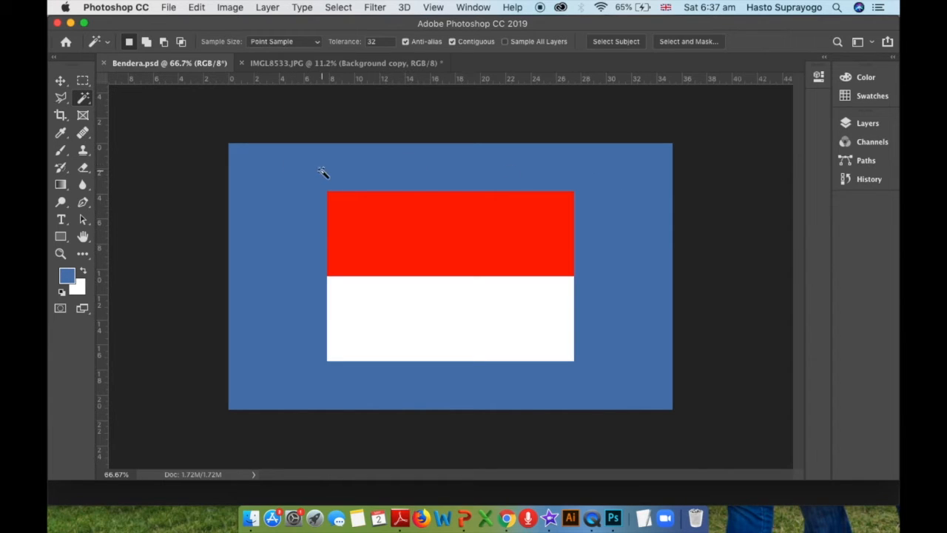
pyautogui.click(300, 179)
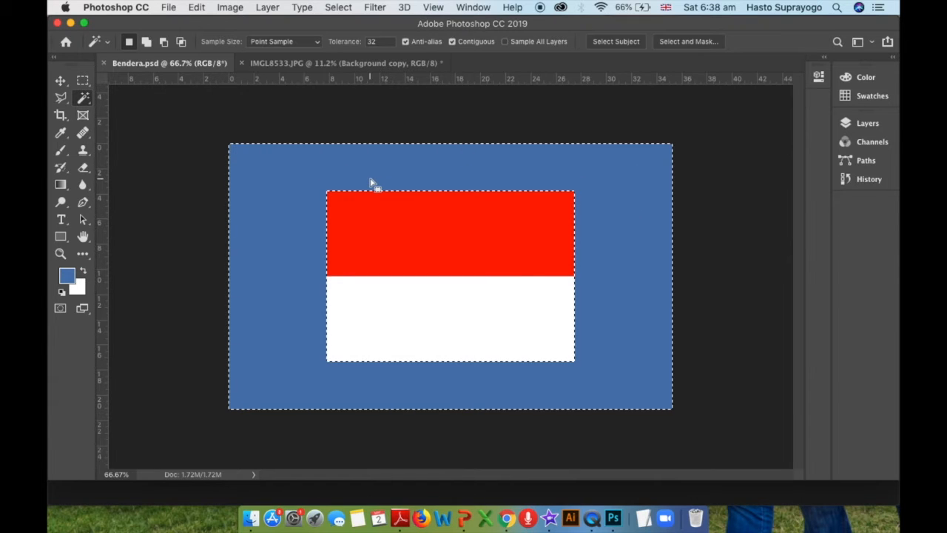
pyautogui.click(340, 9)
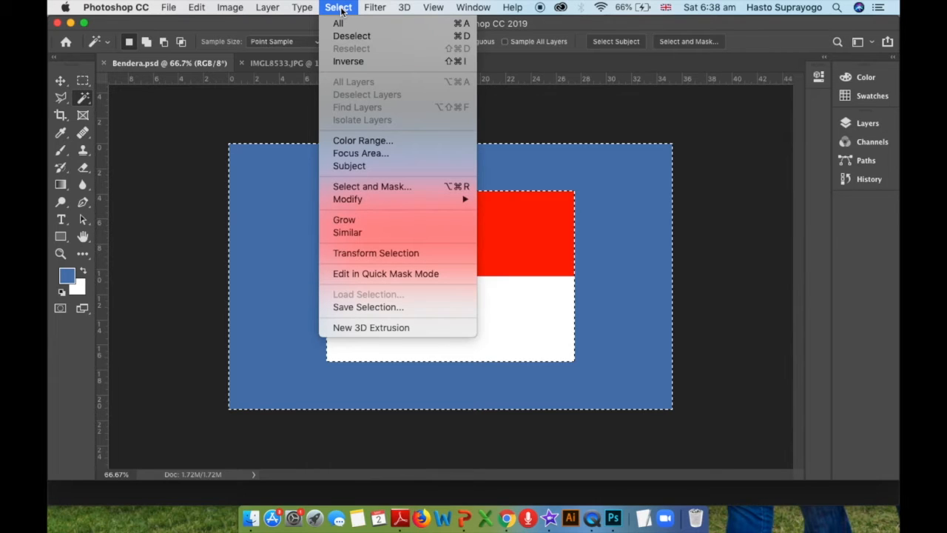
pyautogui.click(358, 65)
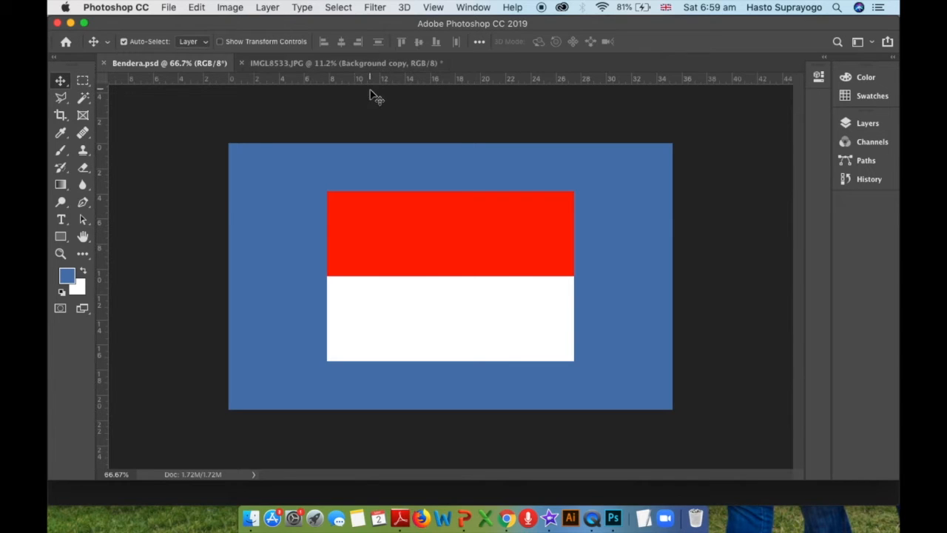
# - Switch to the IMGL8533.JPG document and examine the outline of the poster lying on the stone tiles
pyautogui.click(326, 64)
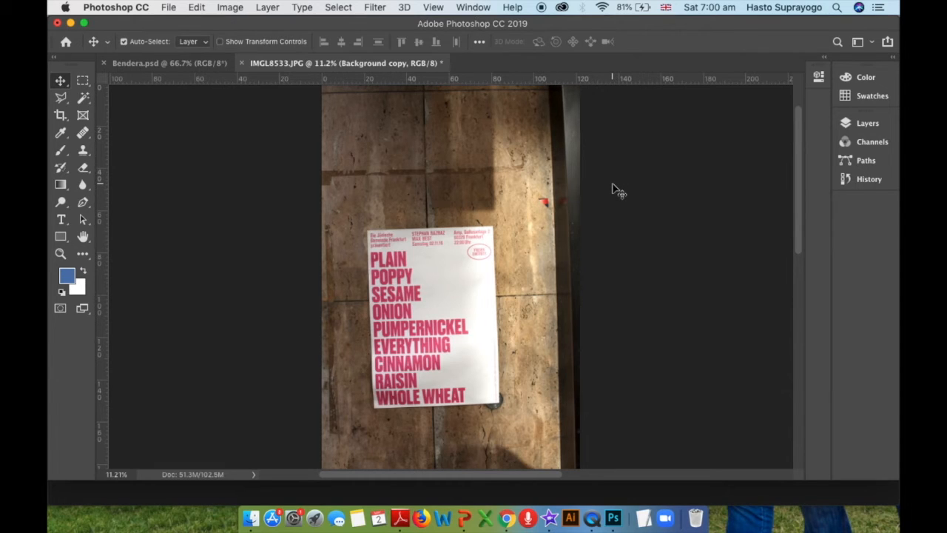
pyautogui.press('super+equal')
pyautogui.press('super+equal')
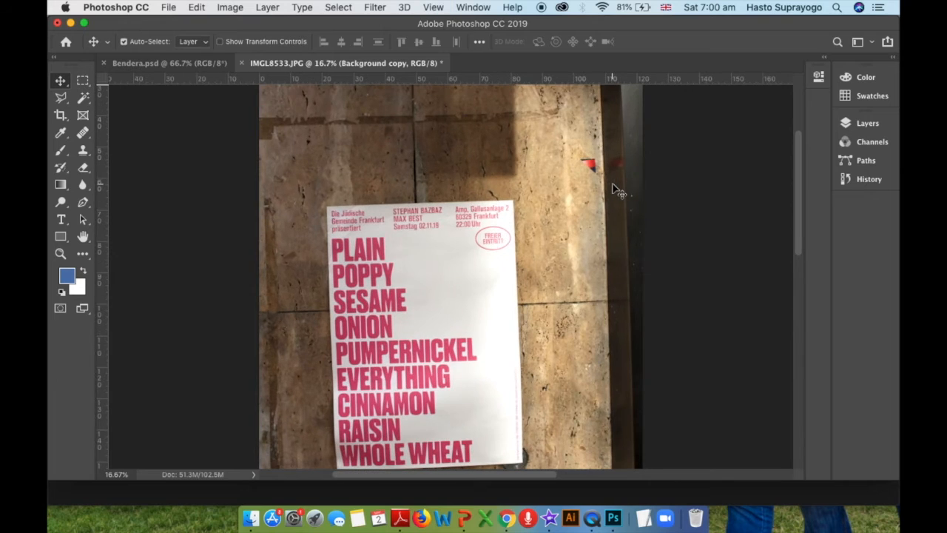
pyautogui.moveTo(496, 347); pyautogui.dragTo(486, 300)
pyautogui.press('super+r')
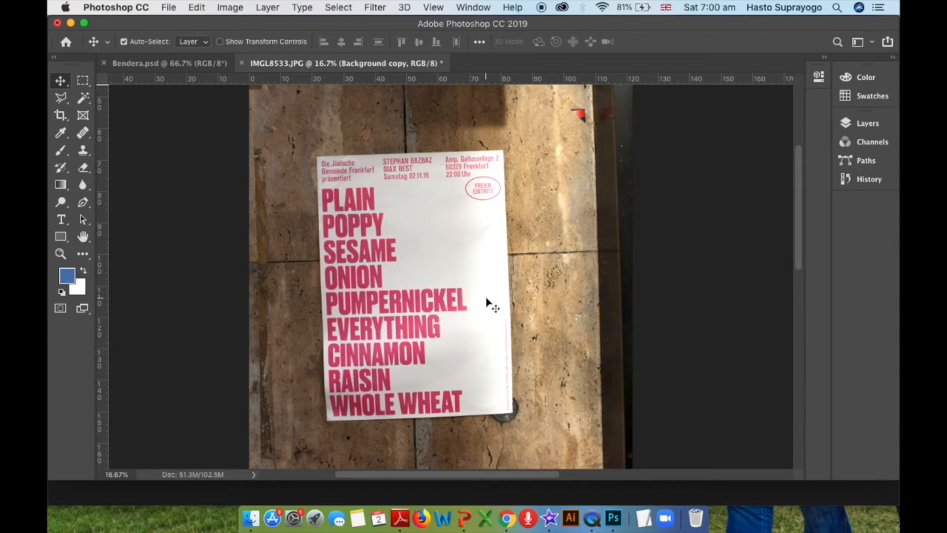
pyautogui.press('super+minus')
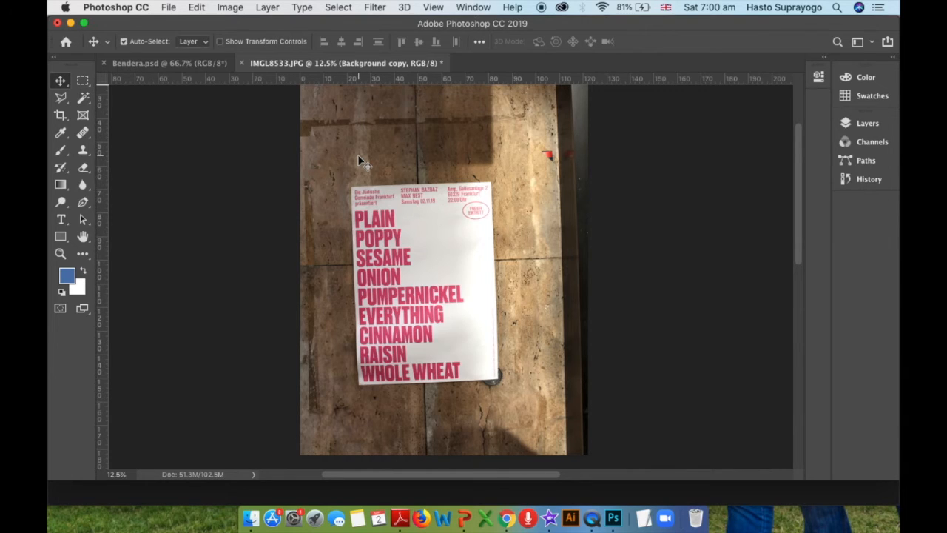
pyautogui.press('super+plus')
pyautogui.press('super+minus')
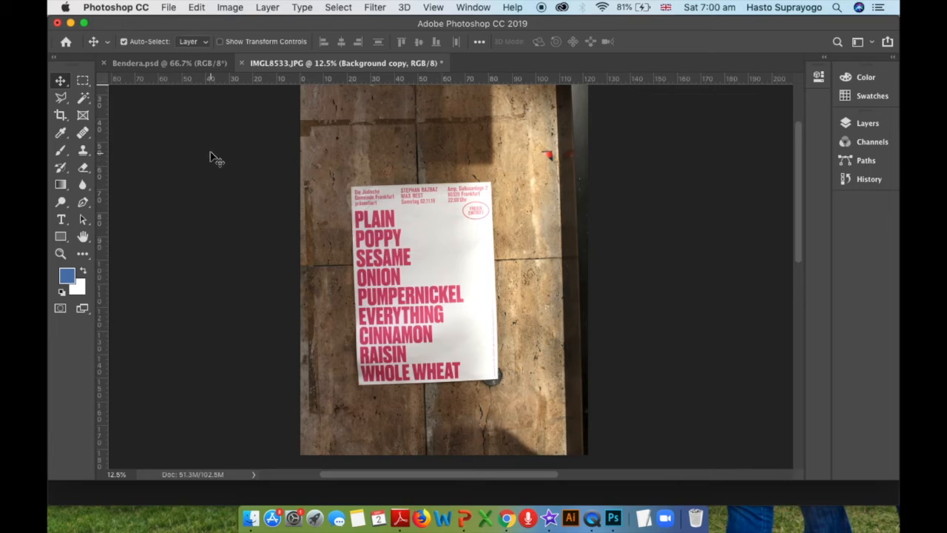
# - Begin a Polygonal Lasso selection of the poster, tracing its upper edge from the upper-left to the upper-right corner
pyautogui.click(61, 100)
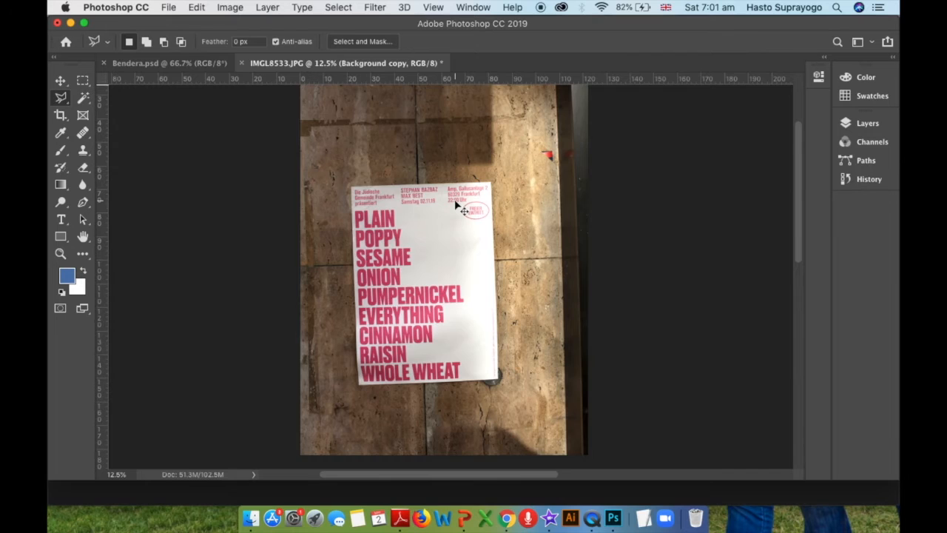
pyautogui.press('super+equal')
pyautogui.press('super+equal')
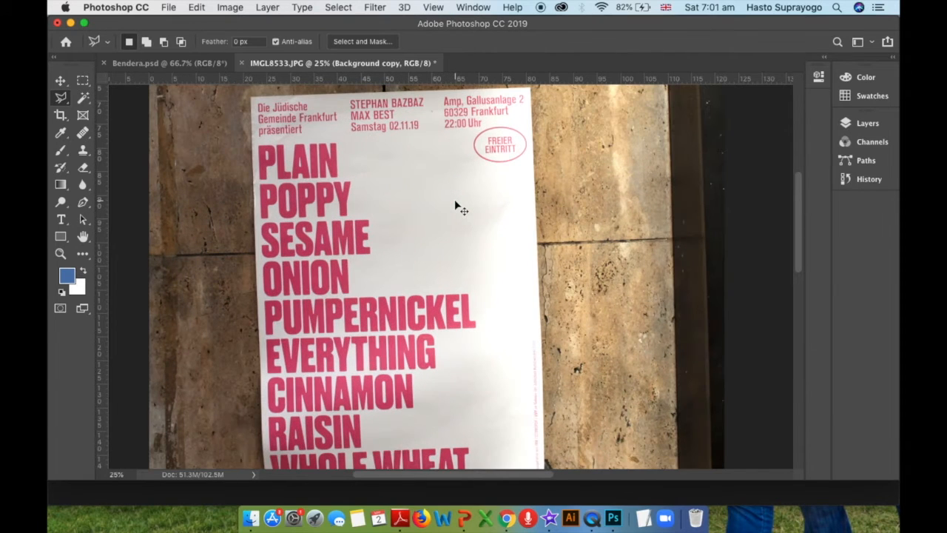
pyautogui.press('super+equal')
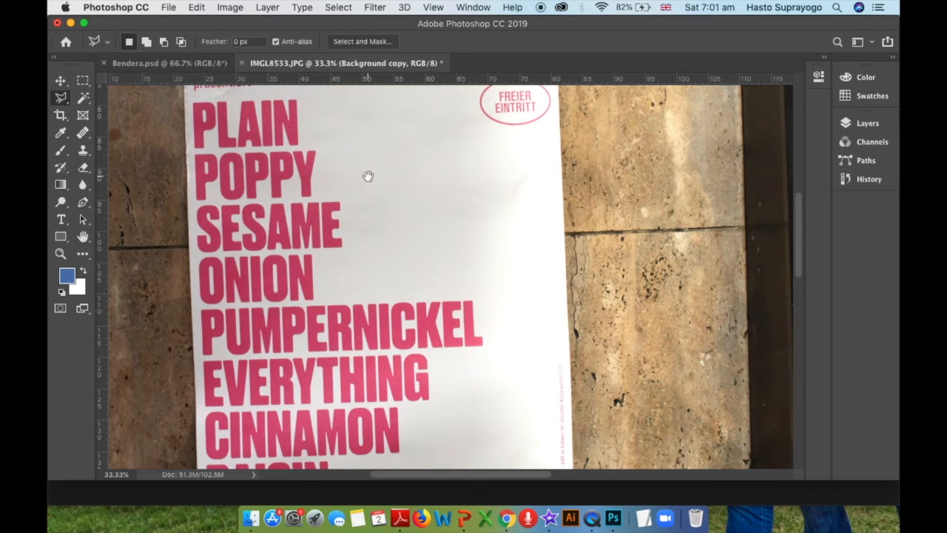
pyautogui.moveTo(340, 158)
pyautogui.mouseDown()
pyautogui.moveTo(368, 202)
pyautogui.moveTo(376, 269)
pyautogui.moveTo(394, 306)
pyautogui.mouseUp()
pyautogui.press('super+r')
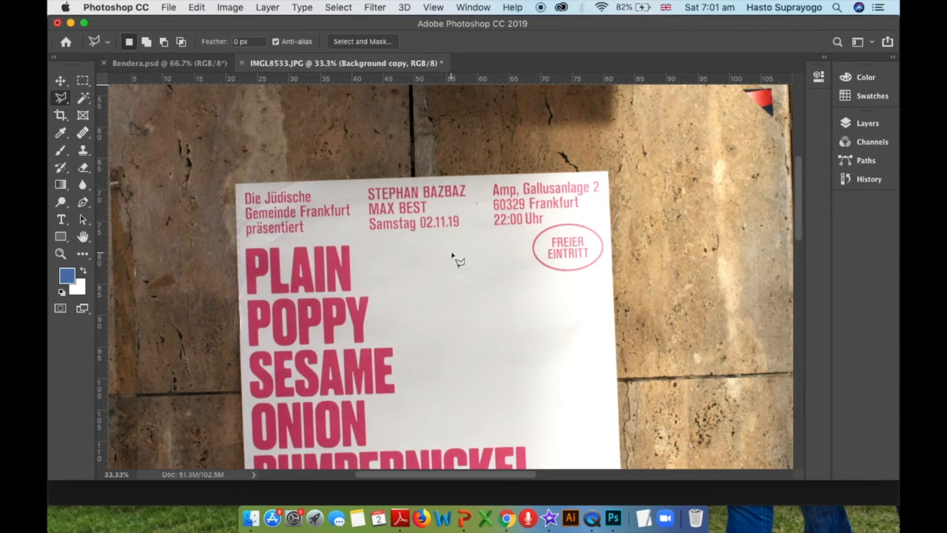
pyautogui.moveTo(401, 297)
pyautogui.mouseDown()
pyautogui.moveTo(392, 252)
pyautogui.moveTo(374, 259)
pyautogui.mouseUp()
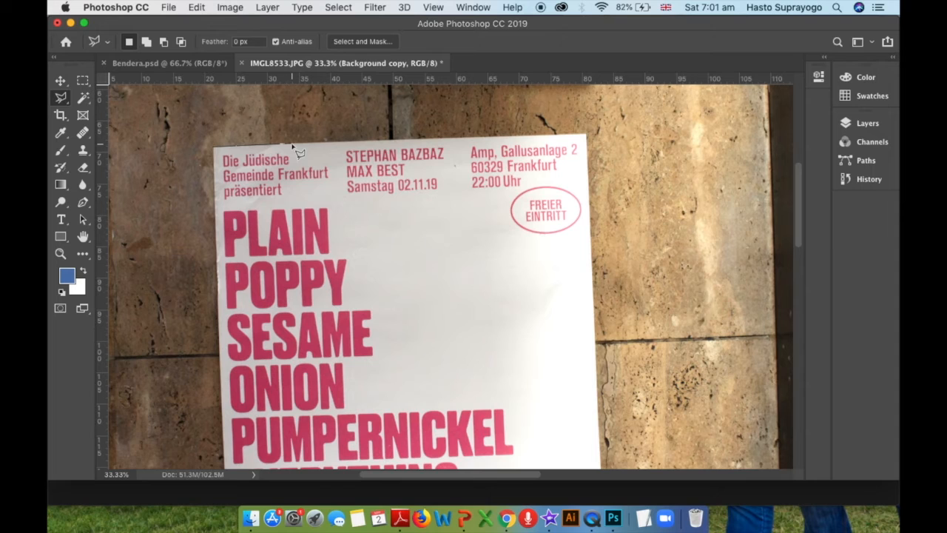
pyautogui.click(400, 142)
pyautogui.click(574, 136)
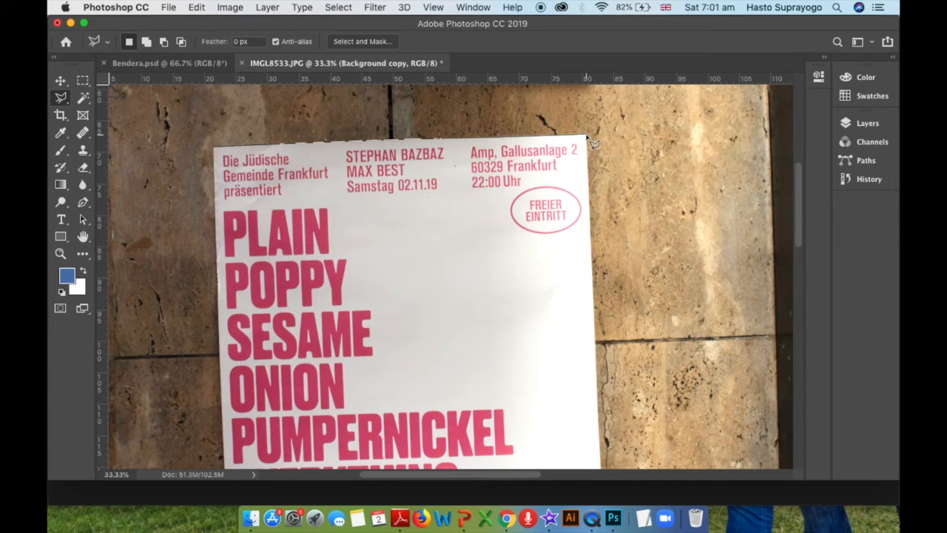
# - Continue the lasso outline down the poster's right edge to its lower-right corner
pyautogui.moveTo(585, 220); pyautogui.dragTo(515, 170)
pyautogui.press('super+r')
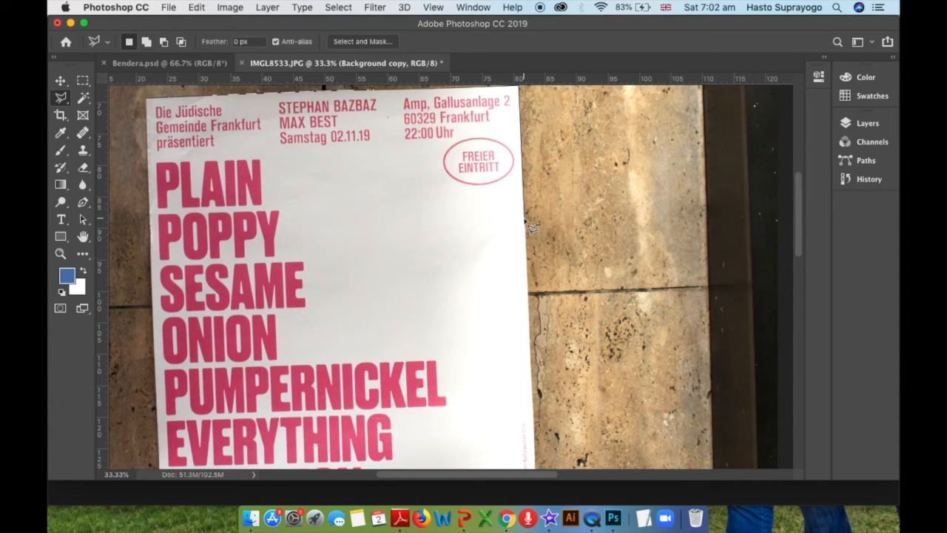
pyautogui.click(528, 342)
pyautogui.click(534, 367)
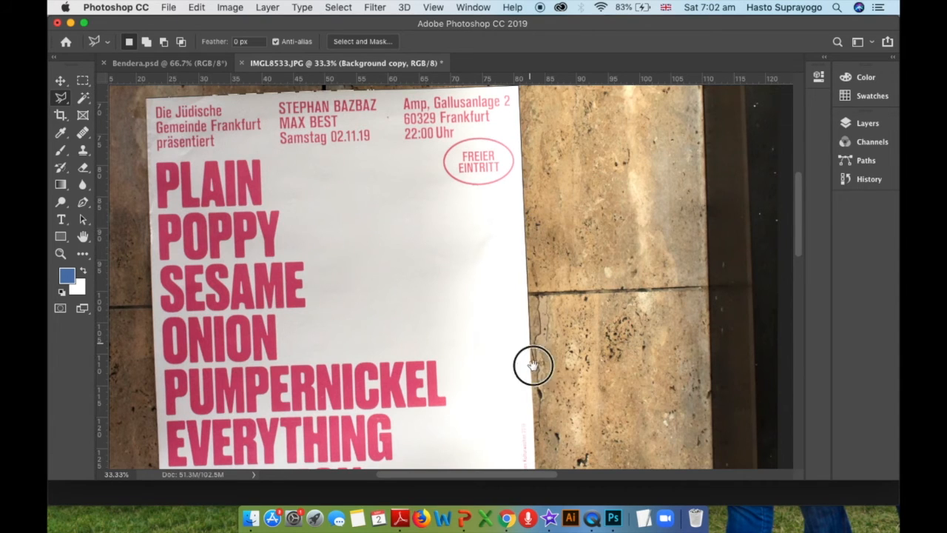
pyautogui.moveTo(533, 368); pyautogui.dragTo(499, 202)
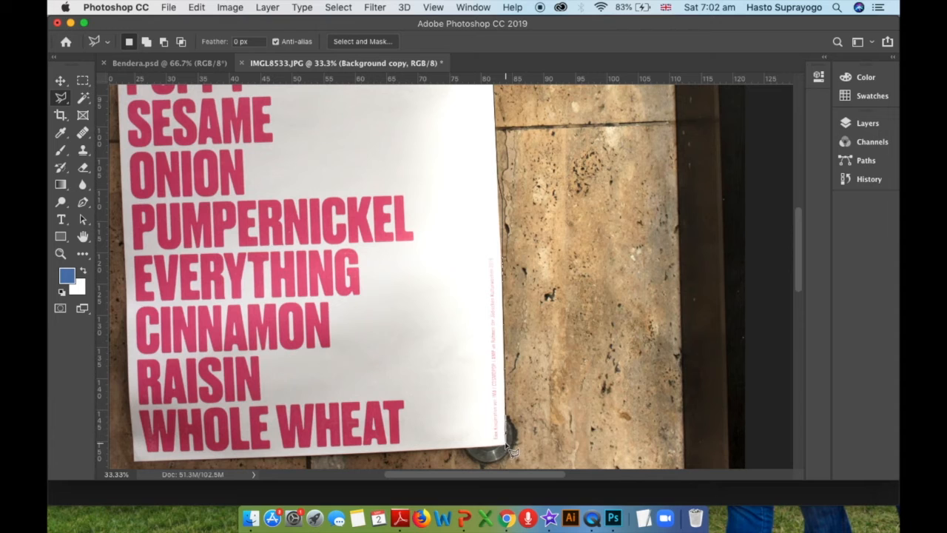
# - Trace the lasso outline along the poster's bottom edge to the lower-left corner
pyautogui.scroll(-3, 490, 434)
pyautogui.hscroll(-4, 490, 434)
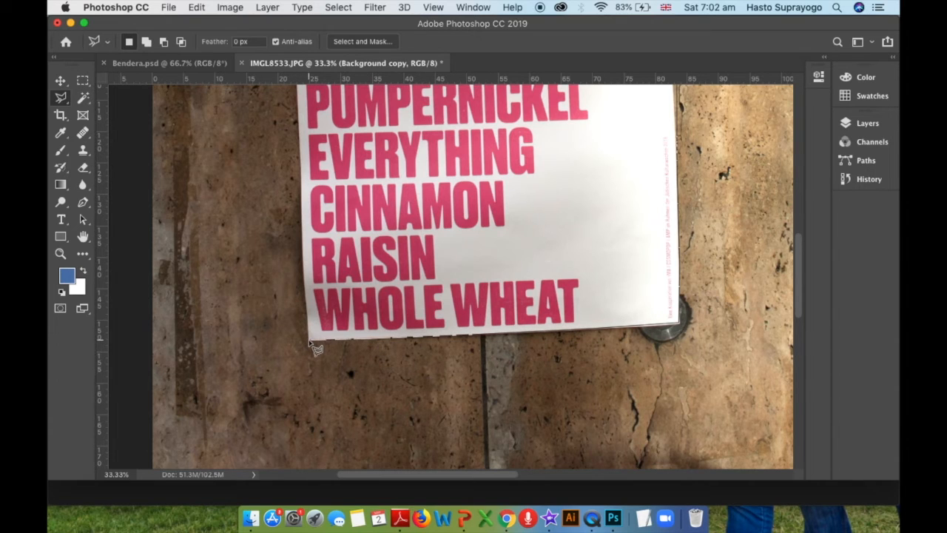
pyautogui.moveTo(308, 316); pyautogui.dragTo(313, 355)
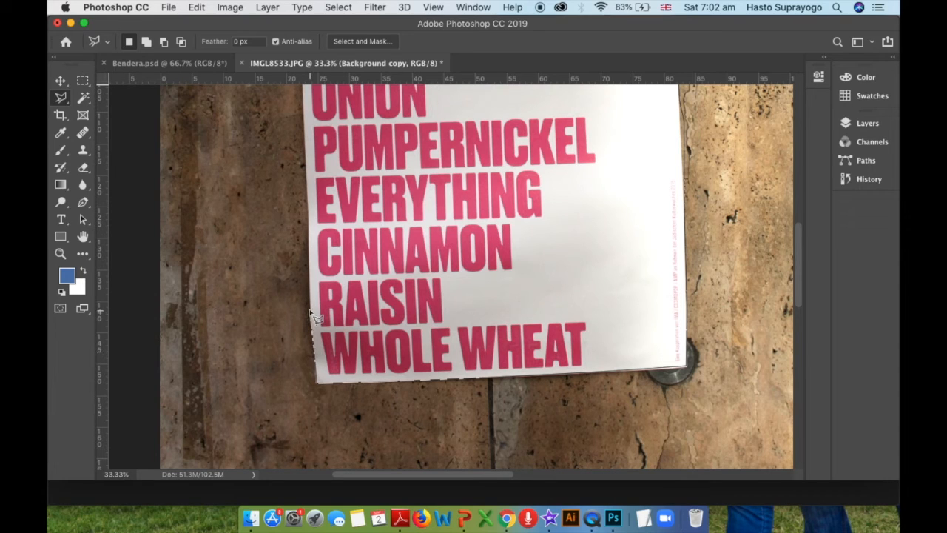
# - Trace the lasso outline up the poster's left edge and close the selection at the starting upper-left corner
pyautogui.click(310, 242)
pyautogui.click(307, 176)
pyautogui.scroll(5, 311, 182)
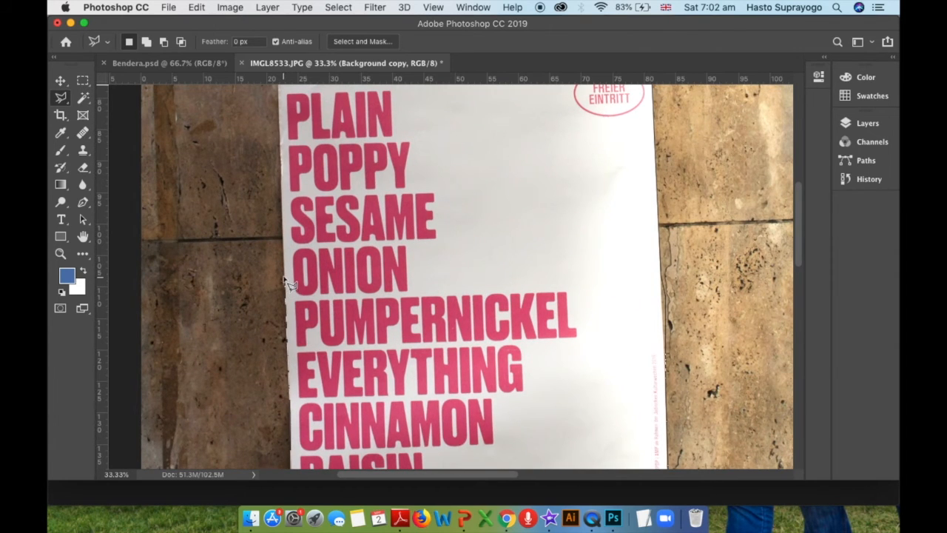
pyautogui.click(282, 200)
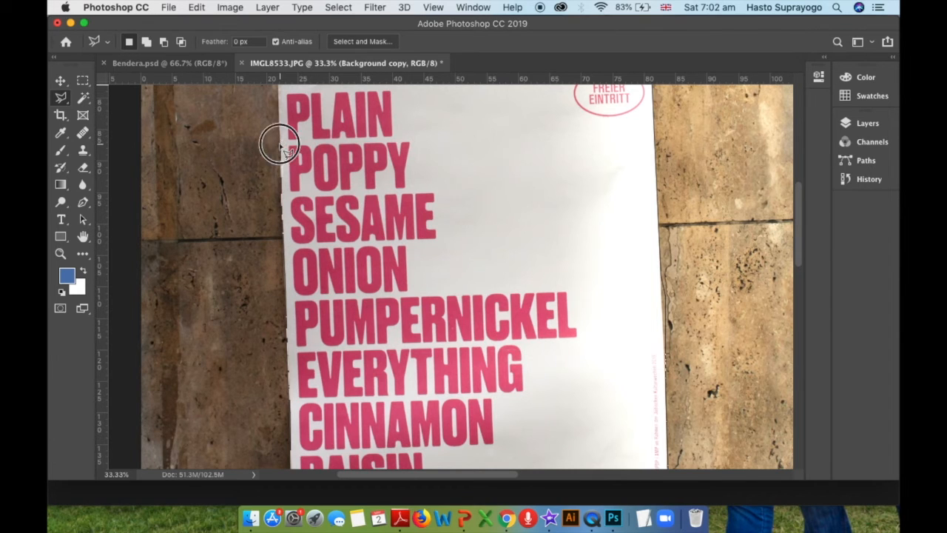
pyautogui.moveTo(285, 142); pyautogui.dragTo(304, 280)
pyautogui.press('super+r')
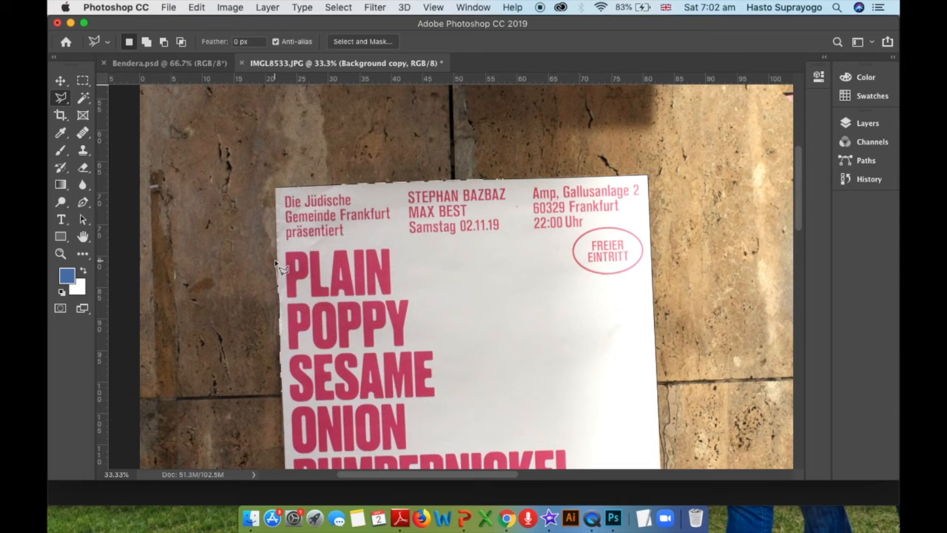
pyautogui.click(276, 257)
pyautogui.click(279, 220)
pyautogui.click(277, 190)
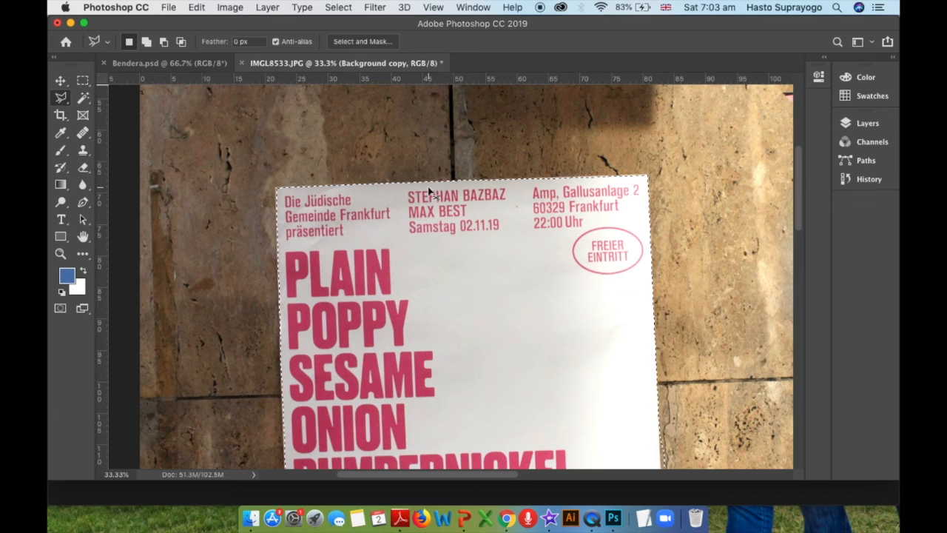
# - Activate the Pen tool in Path mode for outlining the poster
pyautogui.press('super+minus')
pyautogui.press('super+minus')
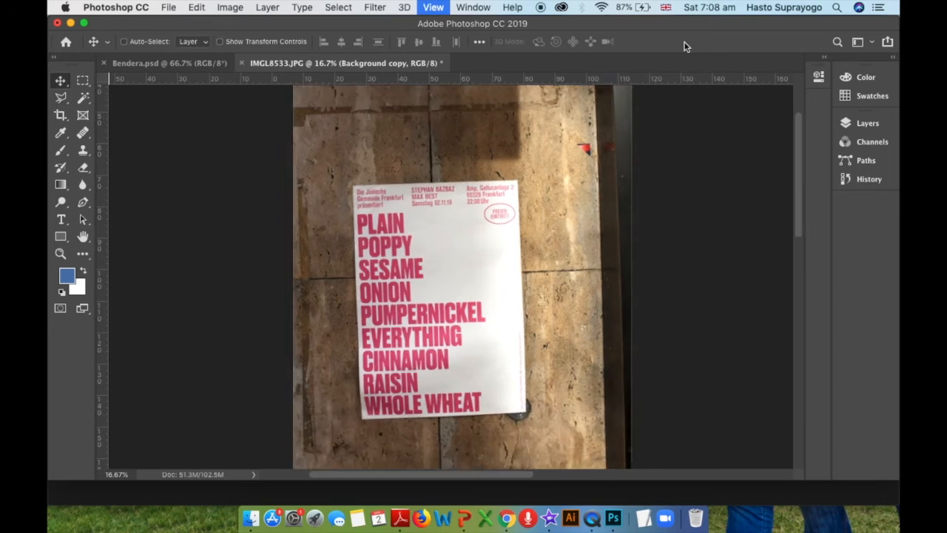
pyautogui.press('super+minus')
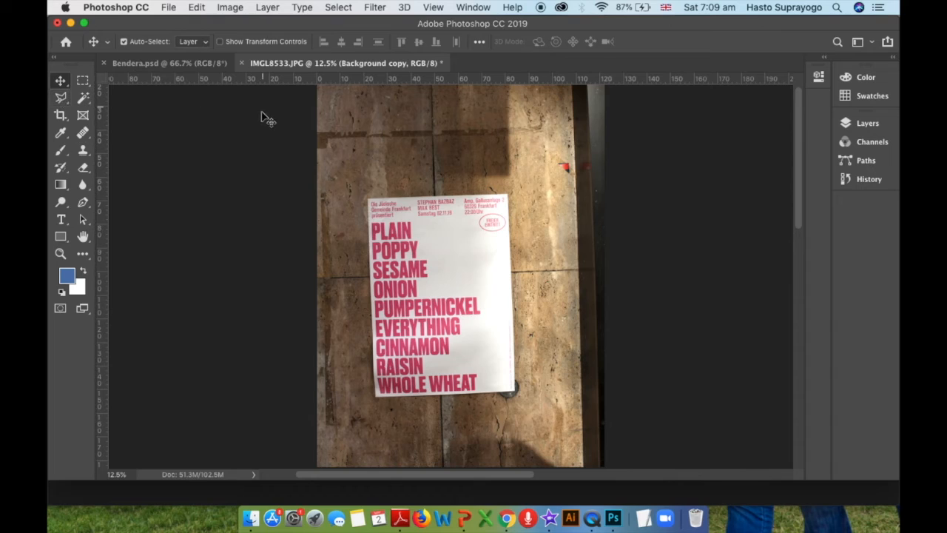
pyautogui.click(83, 206)
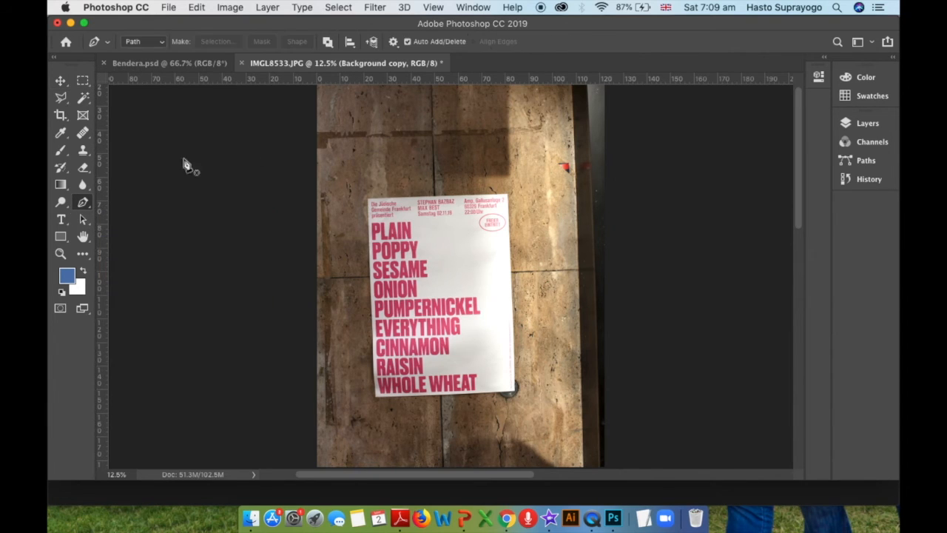
pyautogui.press('super+equal')
pyautogui.press('super+equal')
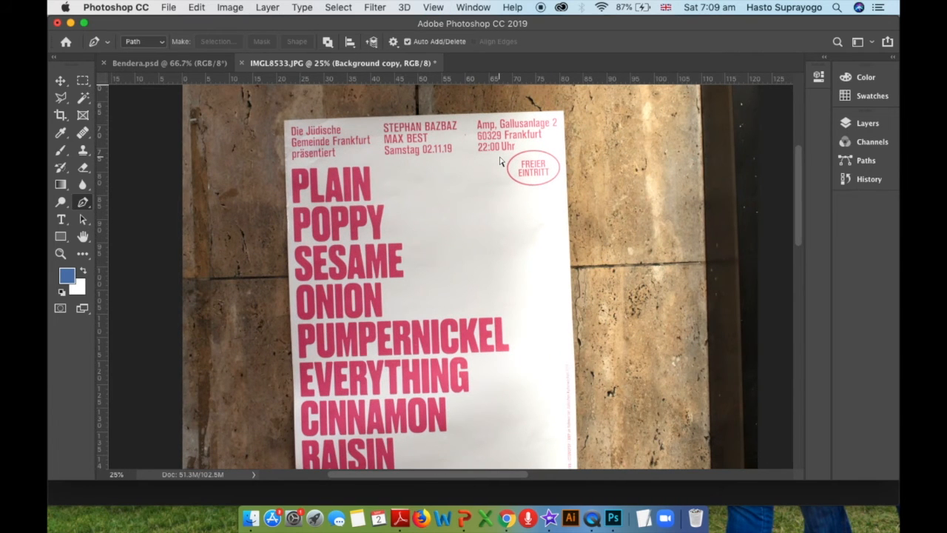
pyautogui.press('super+equal')
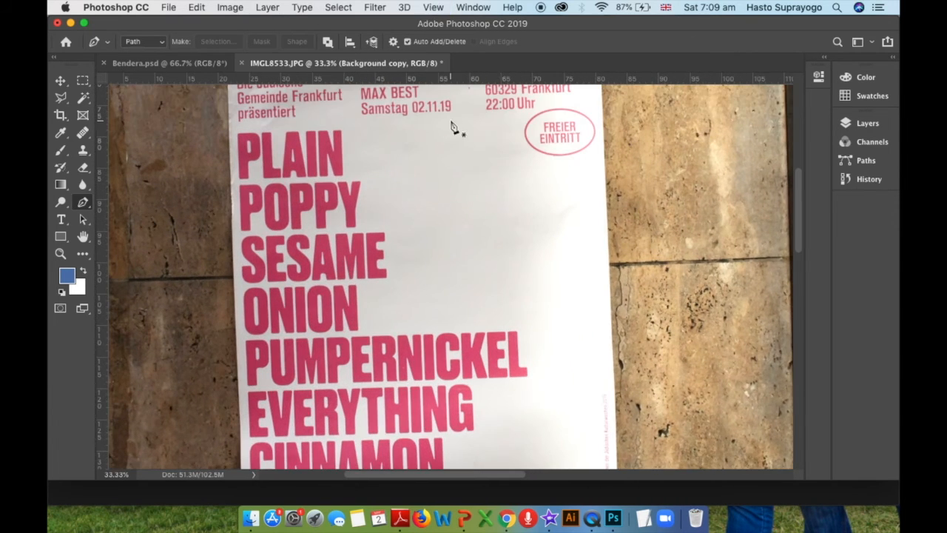
pyautogui.moveTo(352, 157); pyautogui.dragTo(293, 284)
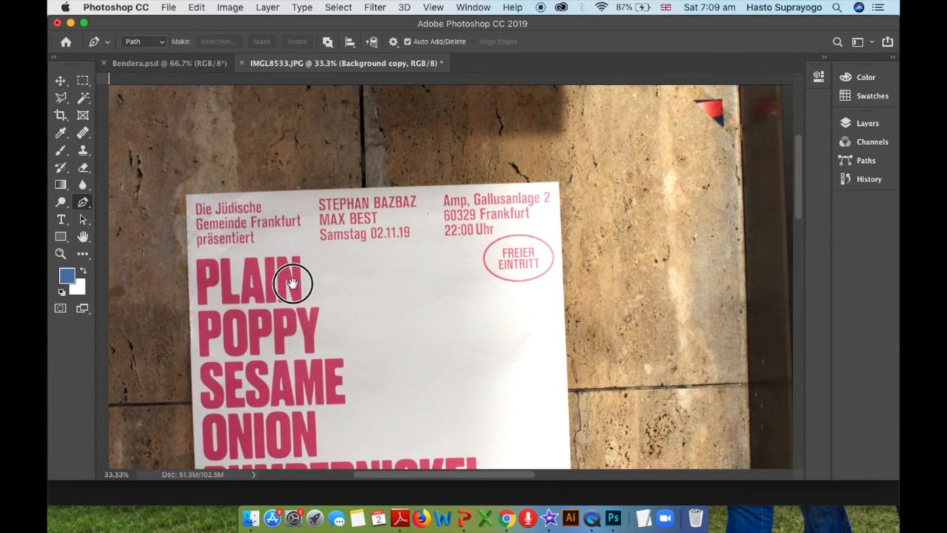
pyautogui.press('super+r')
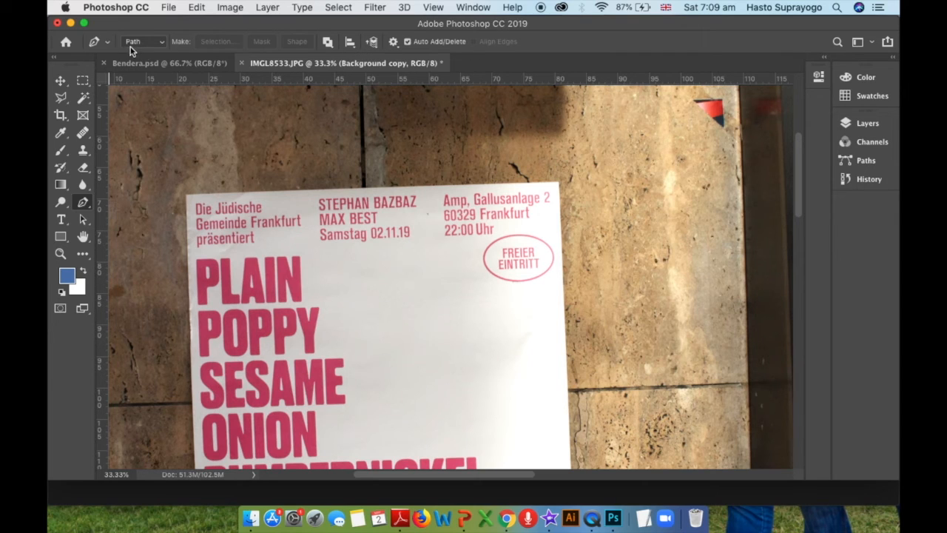
pyautogui.click(163, 46)
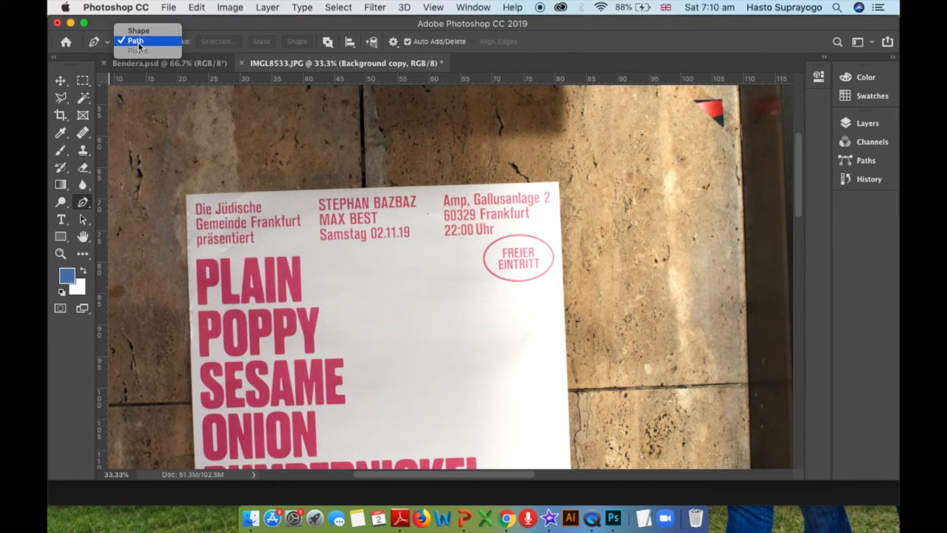
pyautogui.click(164, 45)
# - Start a pen path at the poster's upper-left corner and place anchor points along its upper edge to the upper-right corner
pyautogui.press('space')
pyautogui.moveTo(276, 282); pyautogui.dragTo(367, 297)
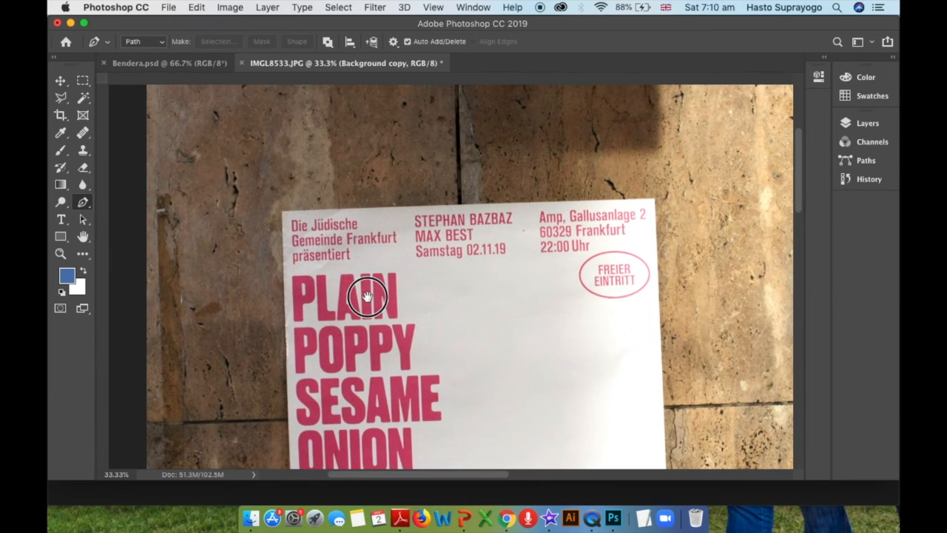
pyautogui.press('super+r')
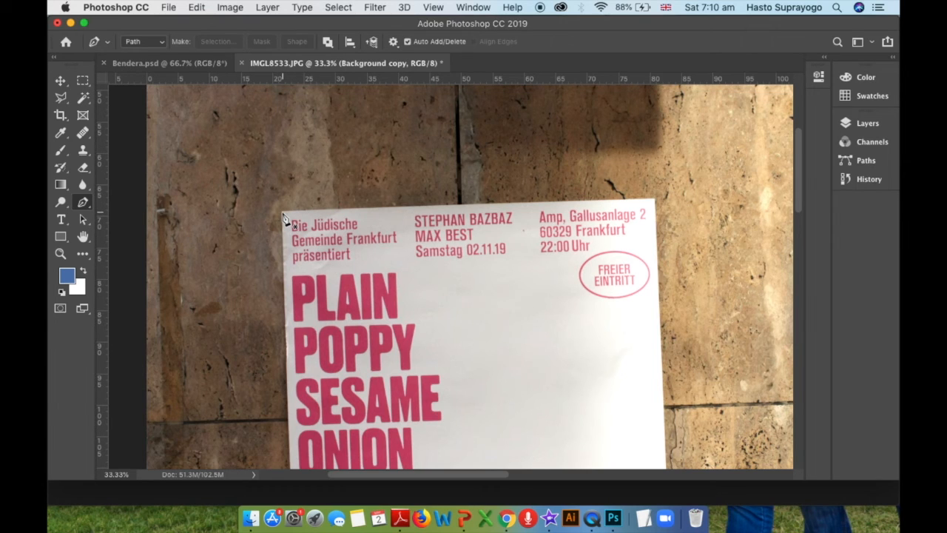
pyautogui.moveTo(392, 220); pyautogui.dragTo(356, 215)
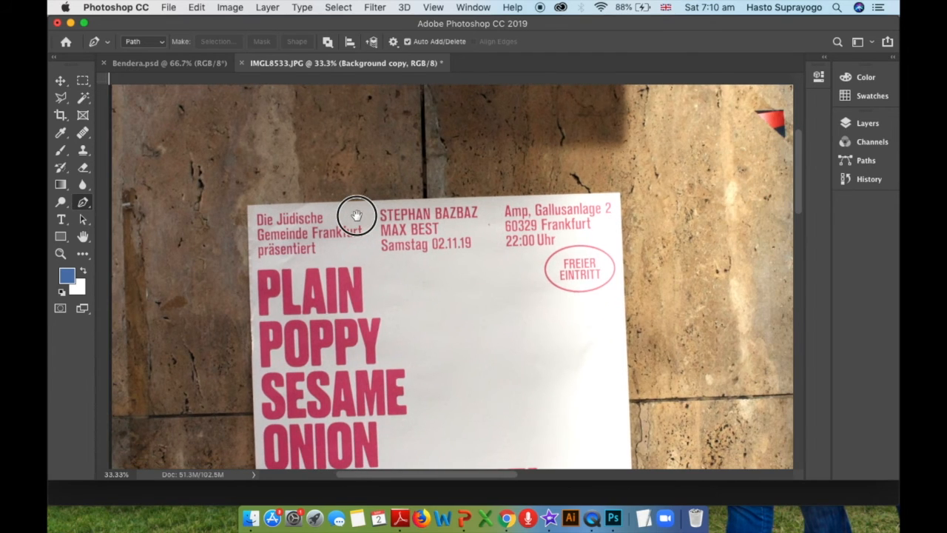
pyautogui.press('super+r')
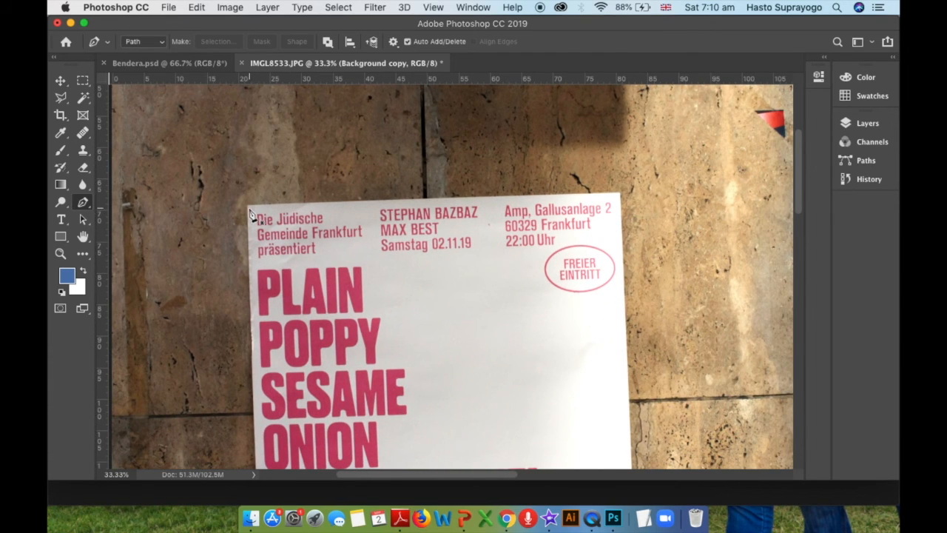
pyautogui.click(248, 206)
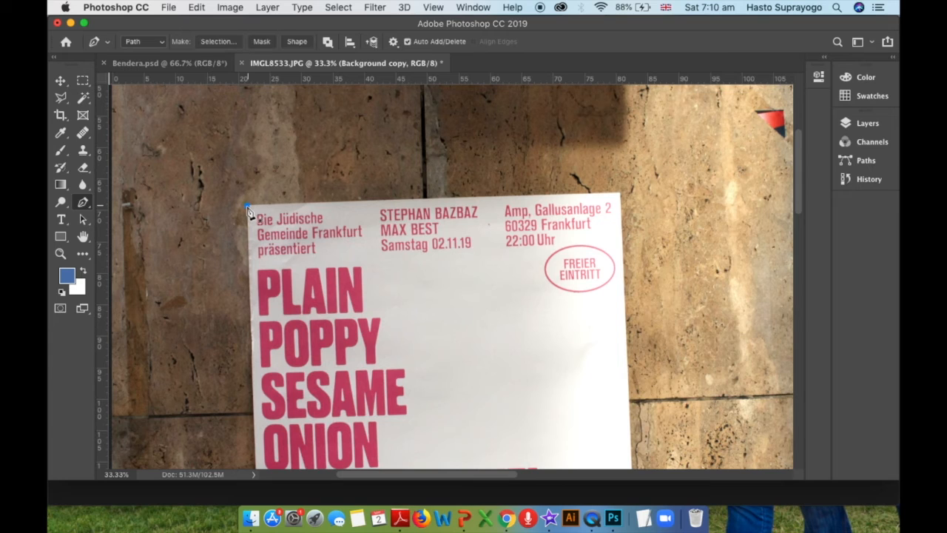
pyautogui.click(362, 201)
pyautogui.click(490, 197)
pyautogui.moveTo(490, 198); pyautogui.dragTo(519, 198)
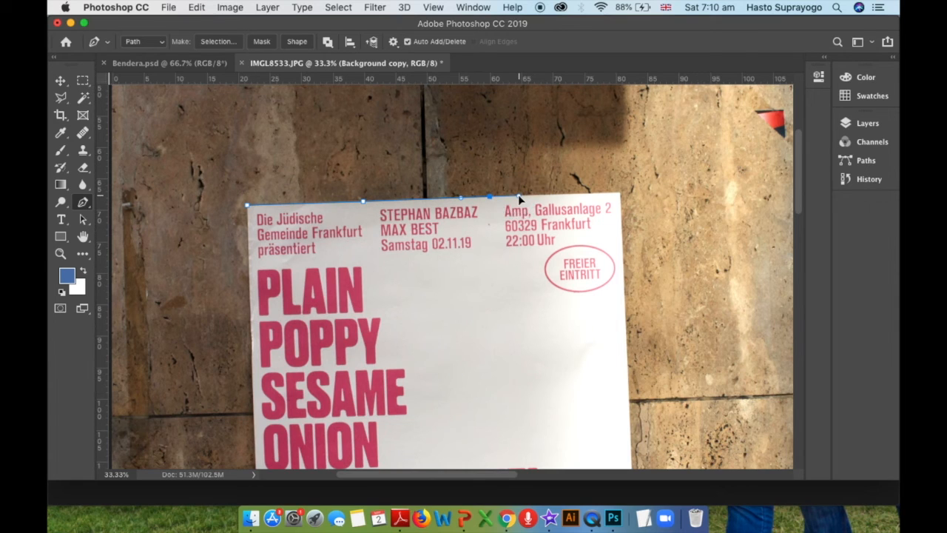
pyautogui.moveTo(599, 194); pyautogui.dragTo(617, 196)
# - Continue the pen path down the poster's right edge to the lower-right corner, removing the outgoing curve handle just above the corner
pyautogui.moveTo(655, 377); pyautogui.dragTo(518, 217)
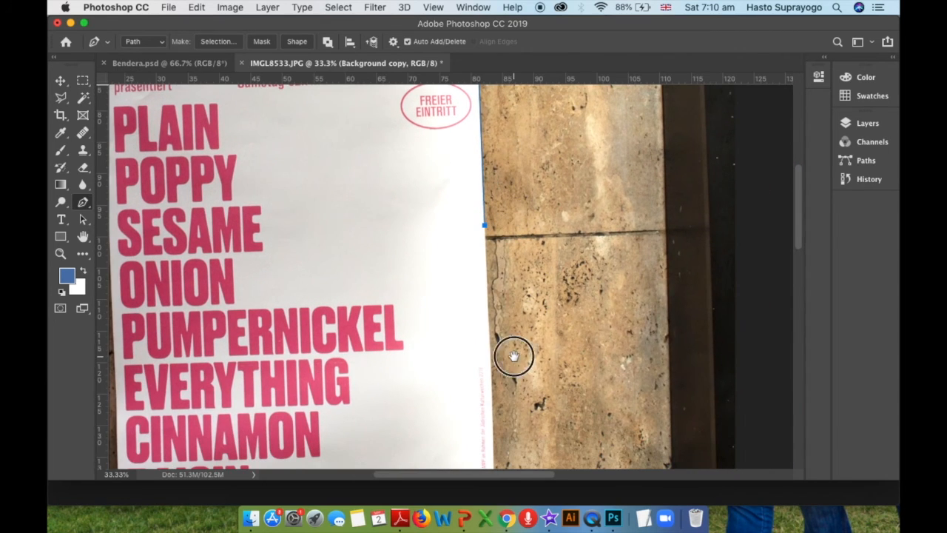
pyautogui.moveTo(513, 352); pyautogui.dragTo(510, 311)
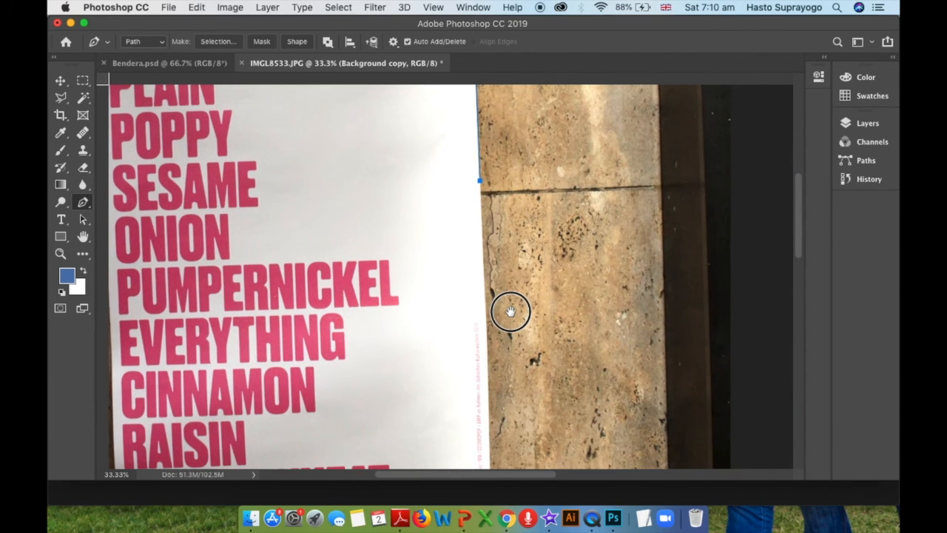
pyautogui.click(486, 373)
pyautogui.moveTo(528, 403); pyautogui.dragTo(535, 254)
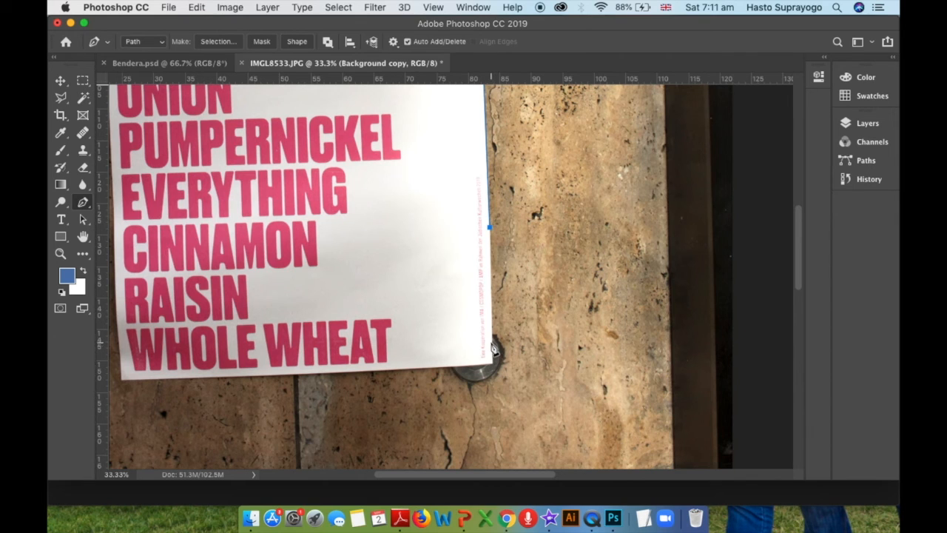
pyautogui.moveTo(491, 340); pyautogui.dragTo(492, 355)
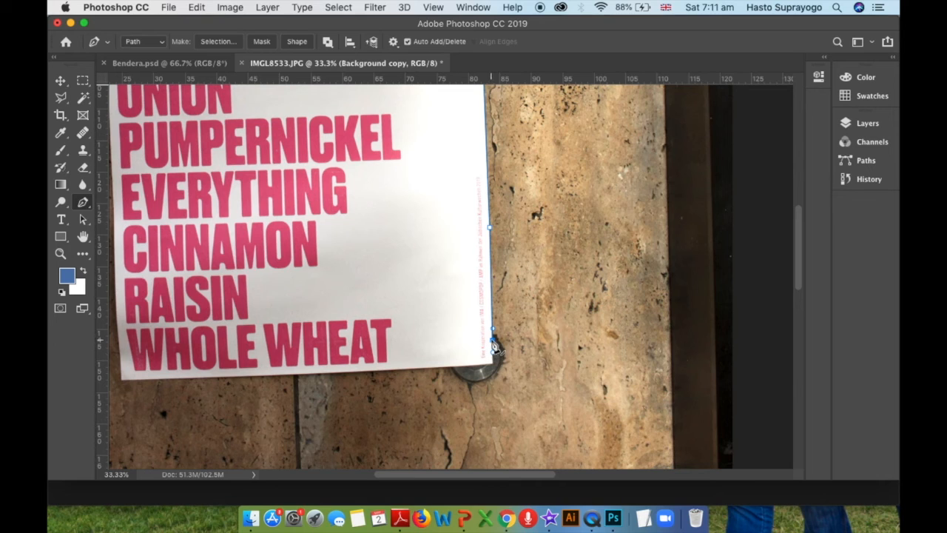
pyautogui.keyDown('alt'); pyautogui.click(492, 340); pyautogui.keyUp('alt')
pyautogui.click(492, 365)
# - Extend the pen path along the poster's bottom edge to its lower-left corner
pyautogui.moveTo(375, 358); pyautogui.dragTo(472, 359)
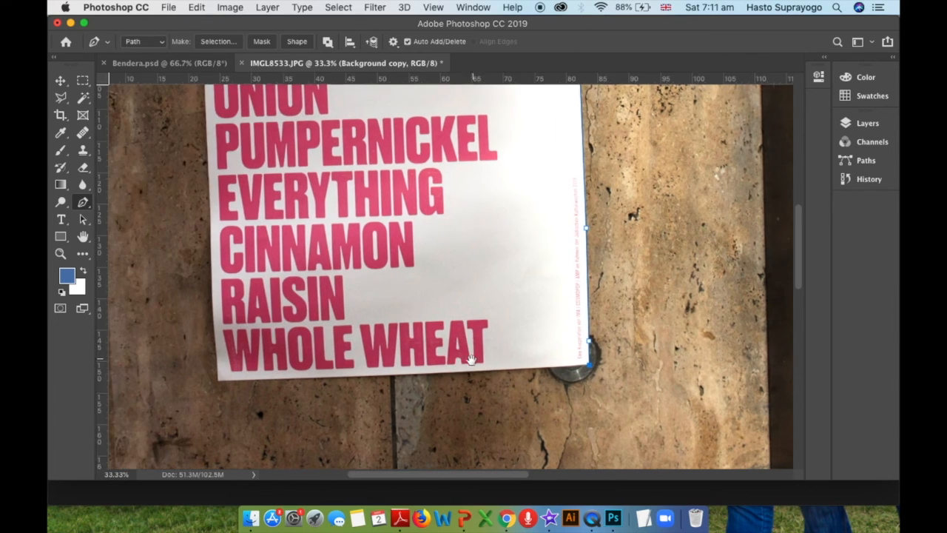
pyautogui.click(461, 373)
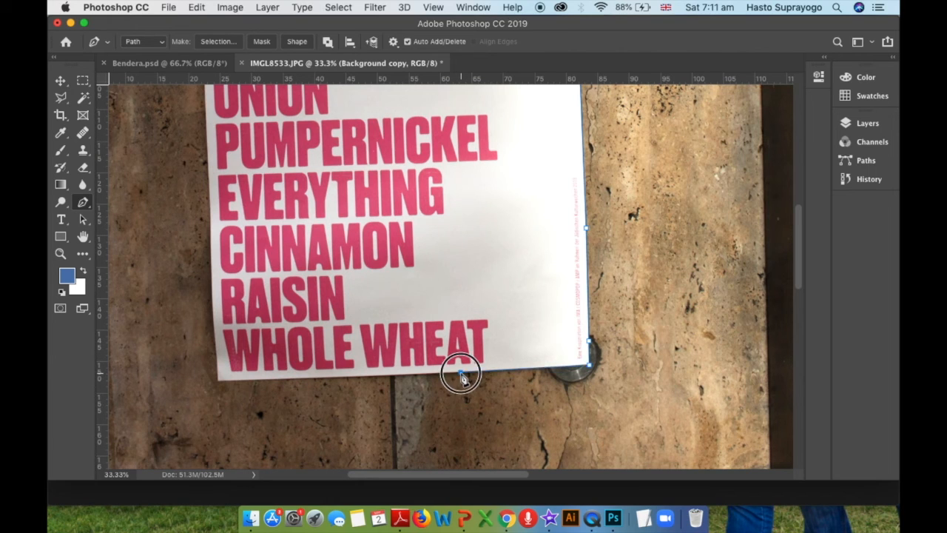
pyautogui.click(331, 378)
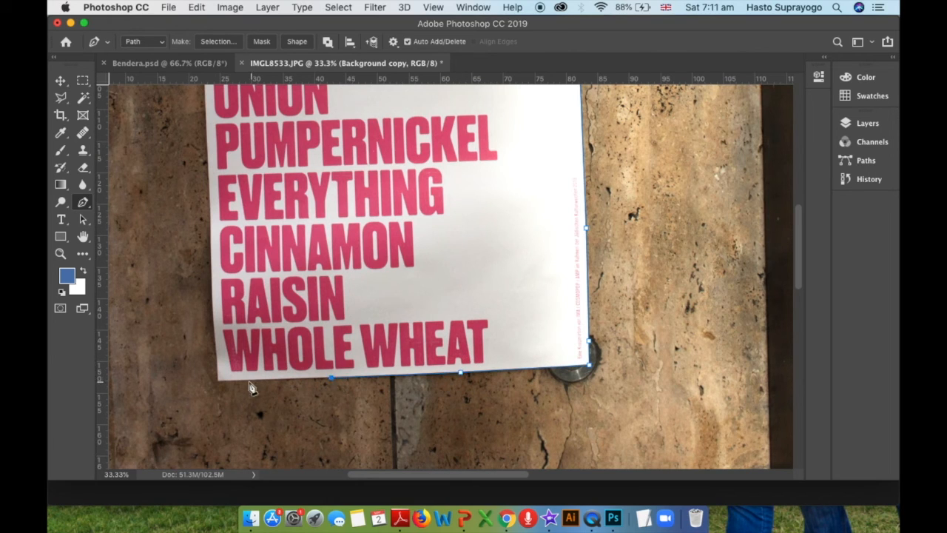
pyautogui.click(217, 380)
# - Trace the path up the poster's left edge with straight and curved anchor points, closing it at the starting upper-left corner
pyautogui.click(212, 315)
pyautogui.click(212, 304)
pyautogui.click(211, 222)
pyautogui.click(210, 205)
pyautogui.scroll(5, 334, 321)
pyautogui.moveTo(241, 302); pyautogui.dragTo(239, 280)
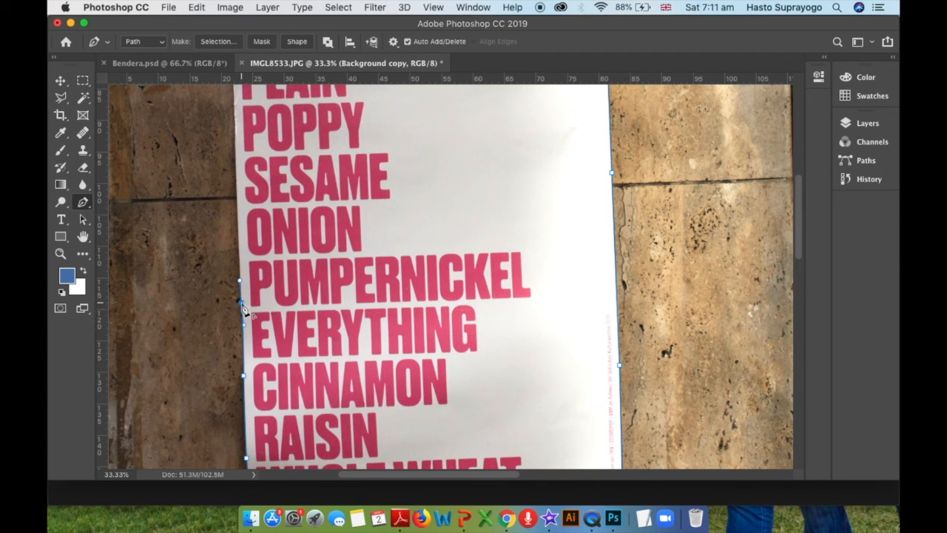
pyautogui.moveTo(236, 188); pyautogui.dragTo(234, 154)
pyautogui.scroll(5, 302, 163)
pyautogui.moveTo(234, 216); pyautogui.dragTo(232, 180)
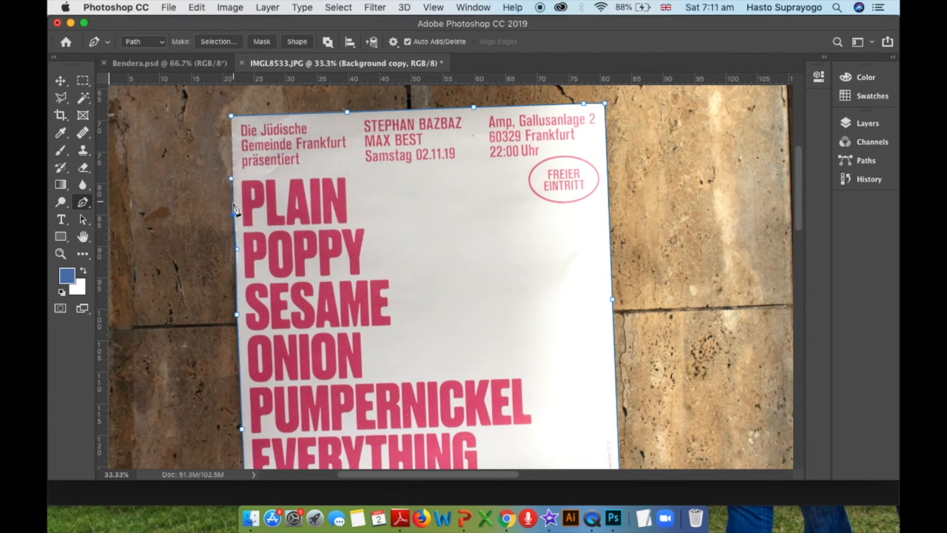
pyautogui.moveTo(233, 142); pyautogui.dragTo(234, 141)
pyautogui.click(232, 116)
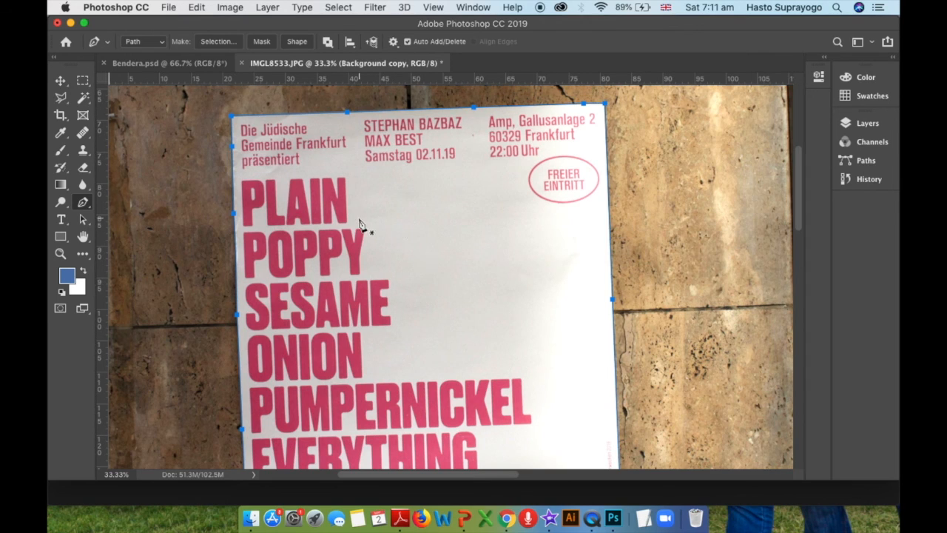
# - Turn the poster's work path into a new anti-aliased selection with a feather radius of 0 pixels
pyautogui.click(474, 9)
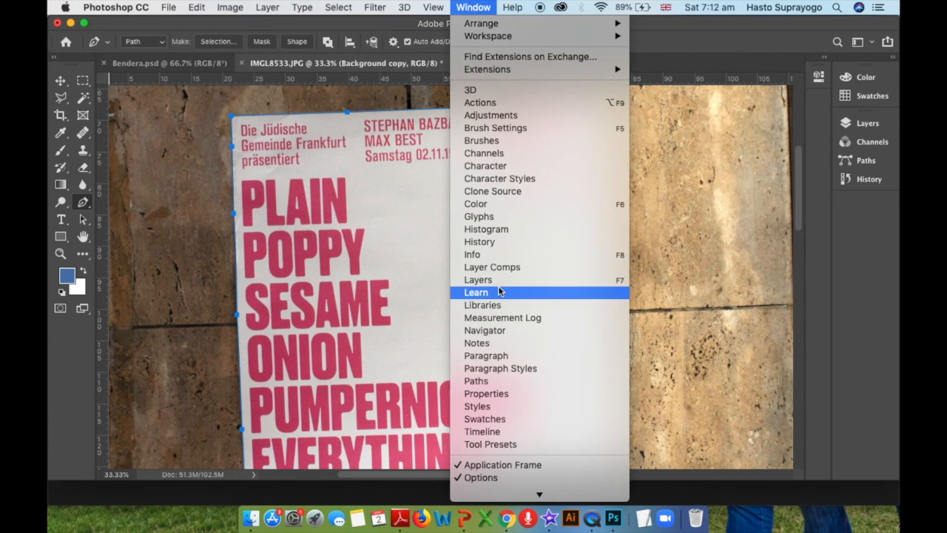
pyautogui.click(508, 379)
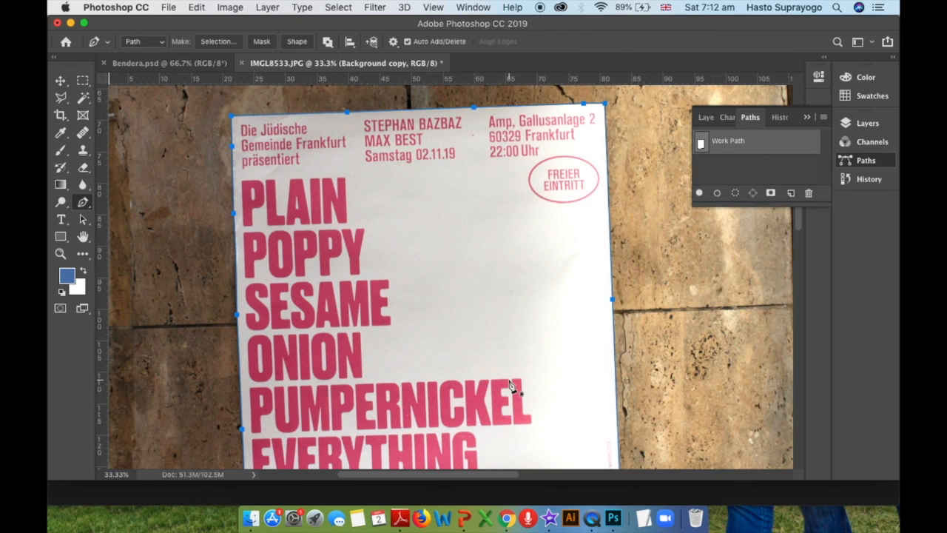
pyautogui.rightClick(738, 150)
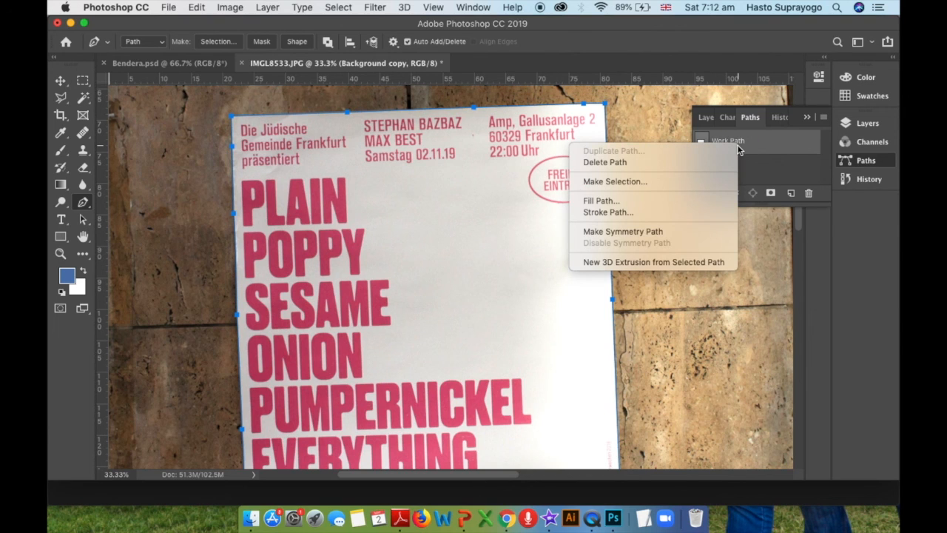
pyautogui.click(672, 183)
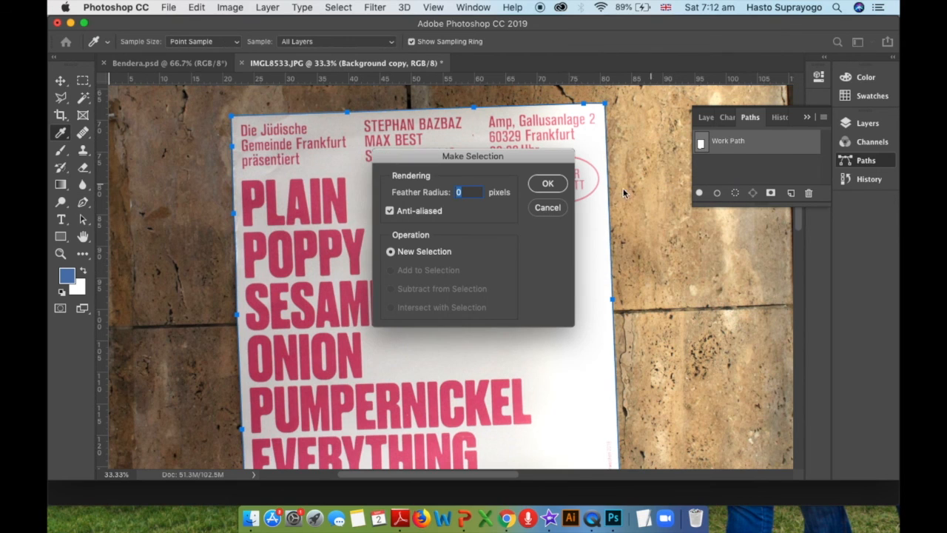
pyautogui.click(548, 185)
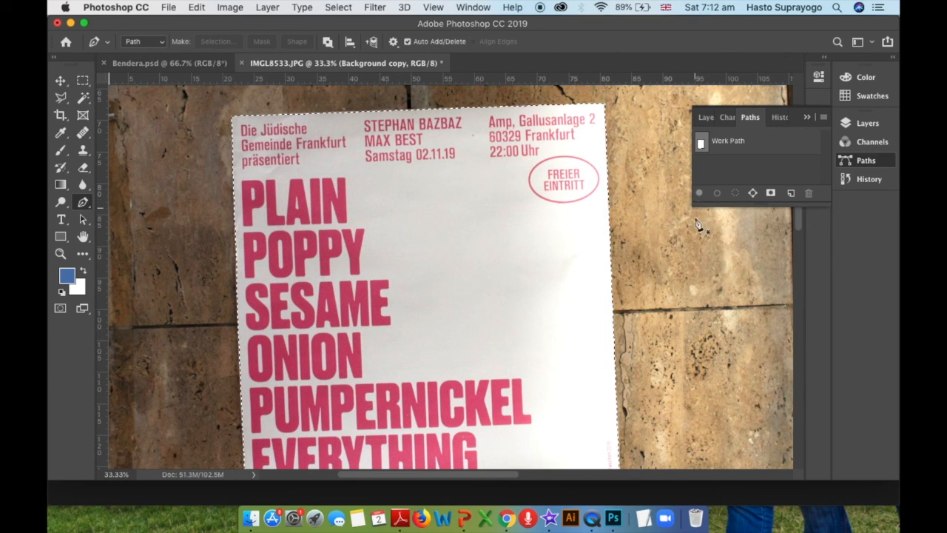
pyautogui.press('super+minus')
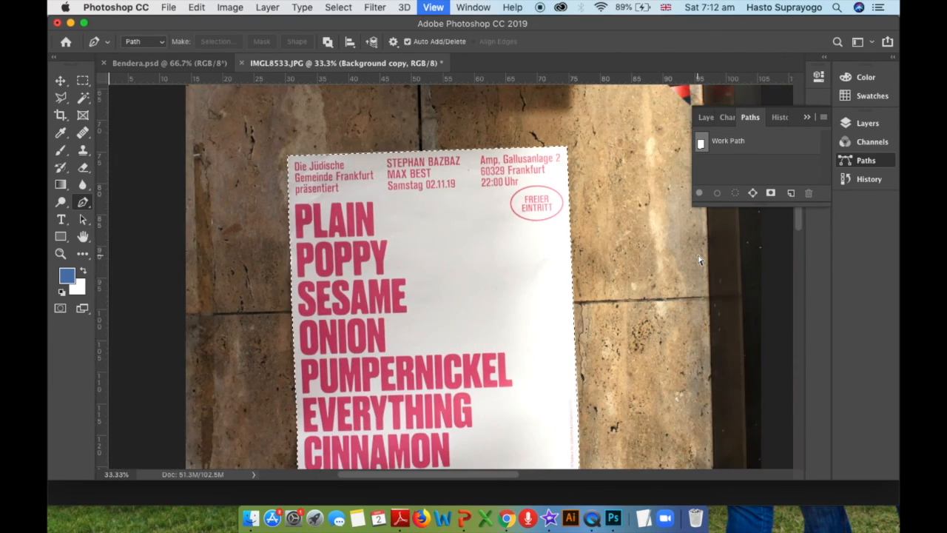
pyautogui.press('super+minus')
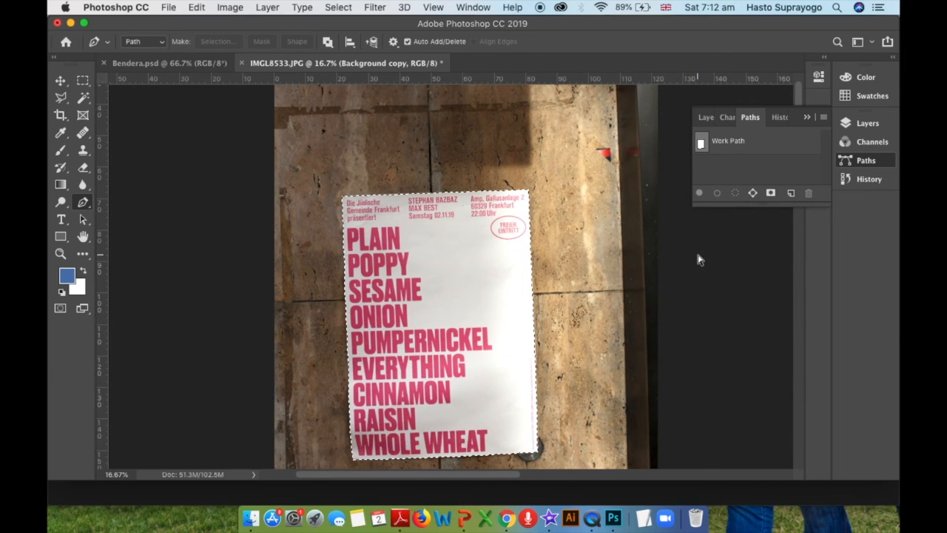